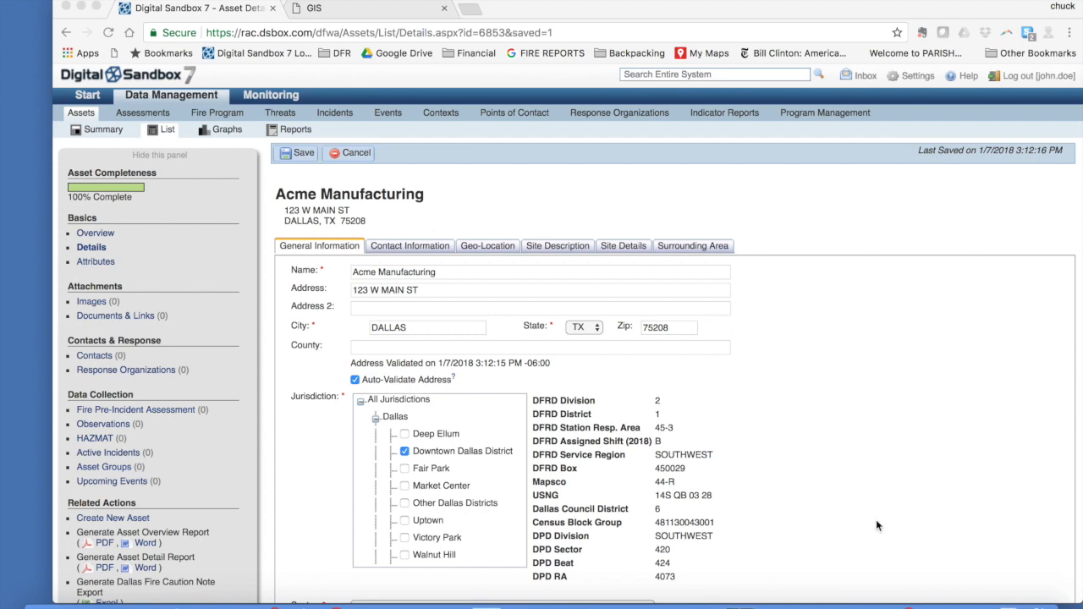
Step: Expand the browser window to full screen
left_click(95, 8)
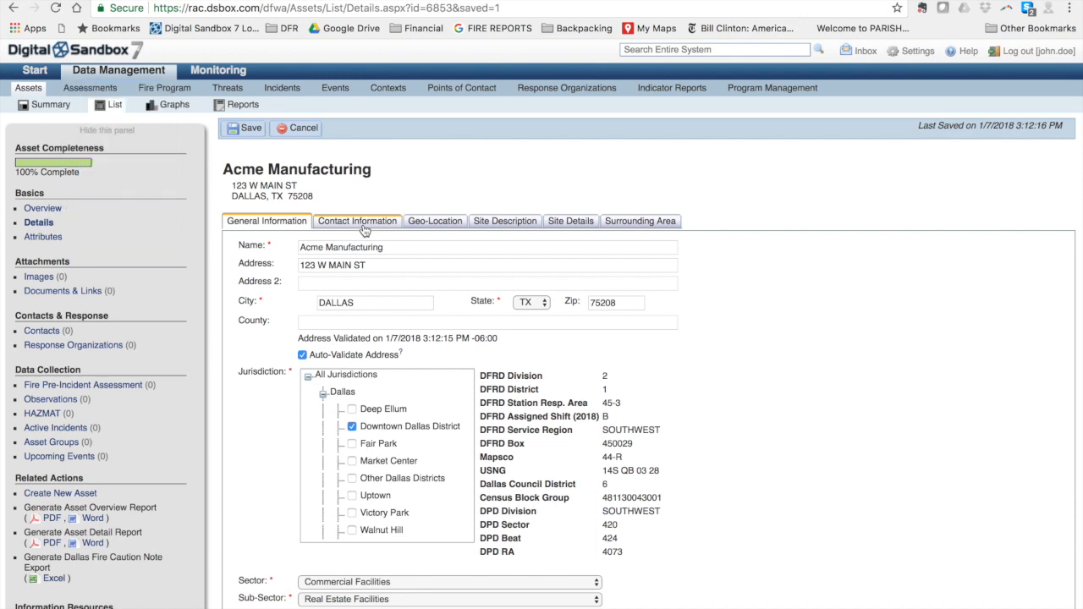
left_click(363, 229)
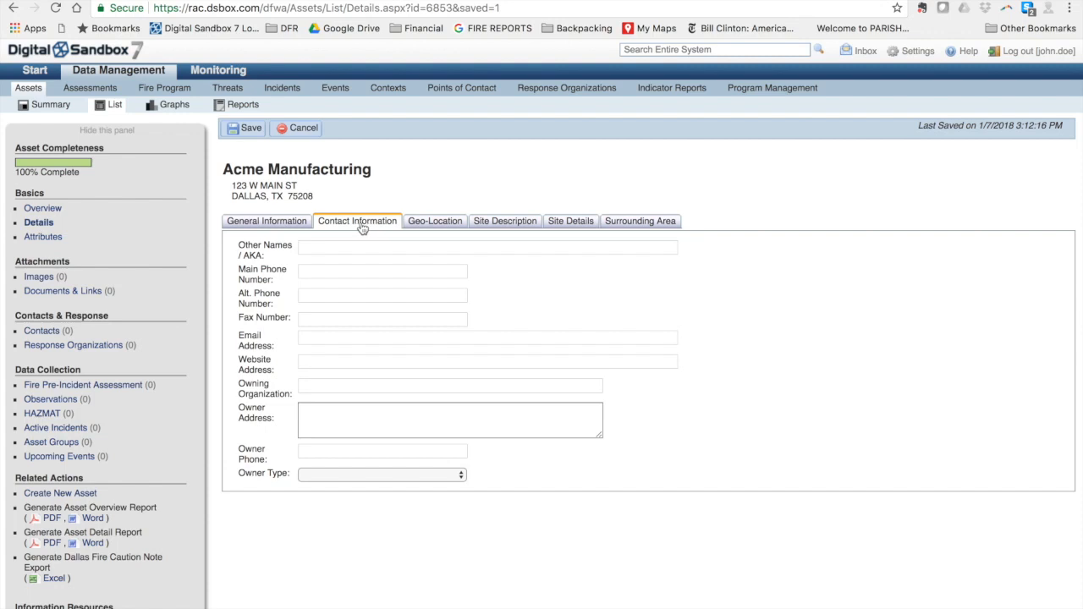
left_click(320, 272)
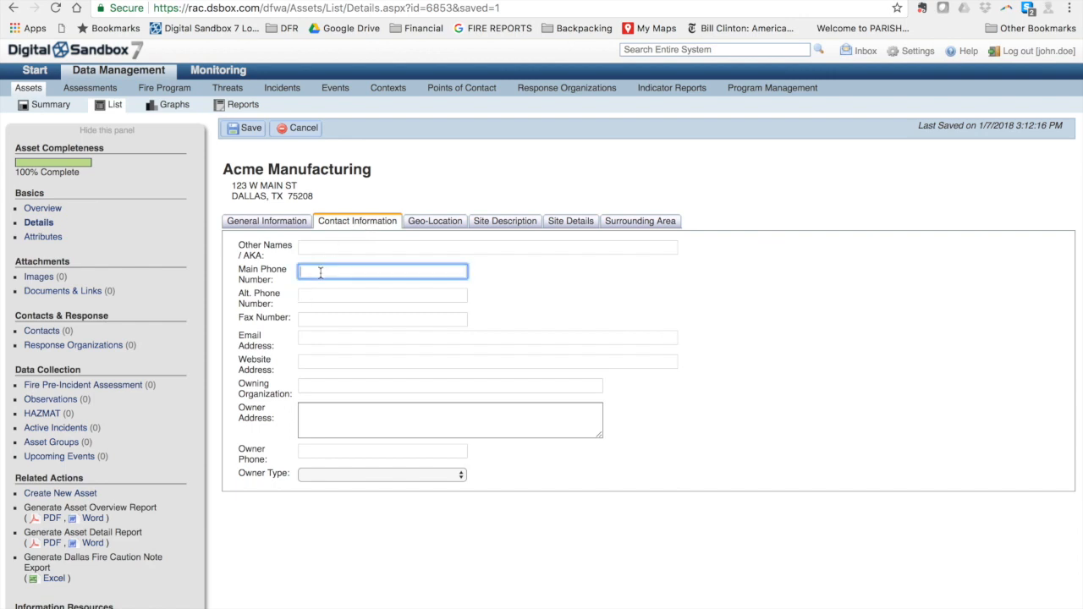
key("Tab")
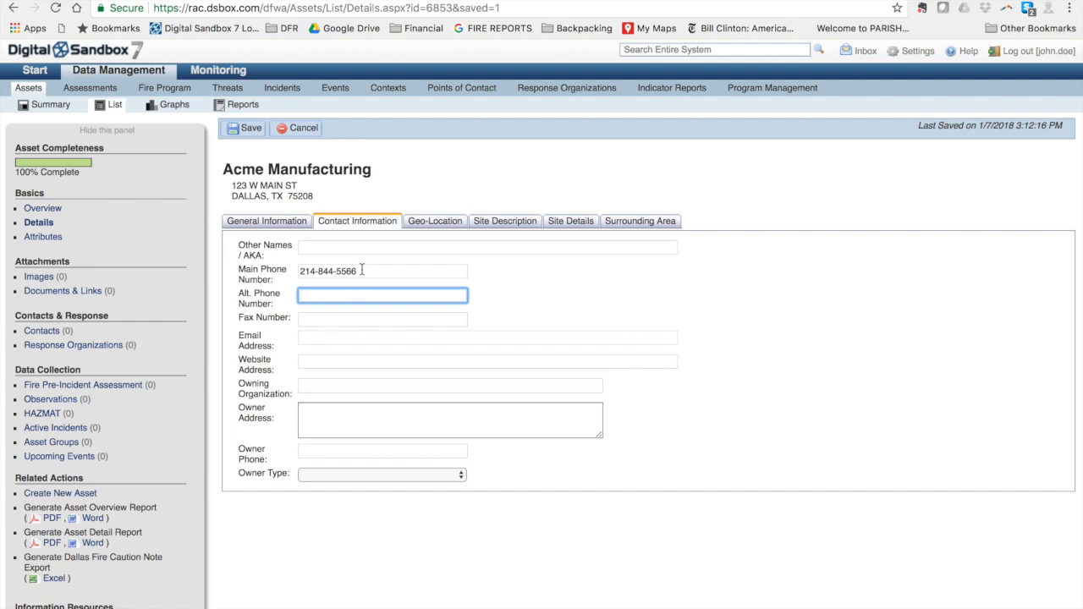
left_click(420, 225)
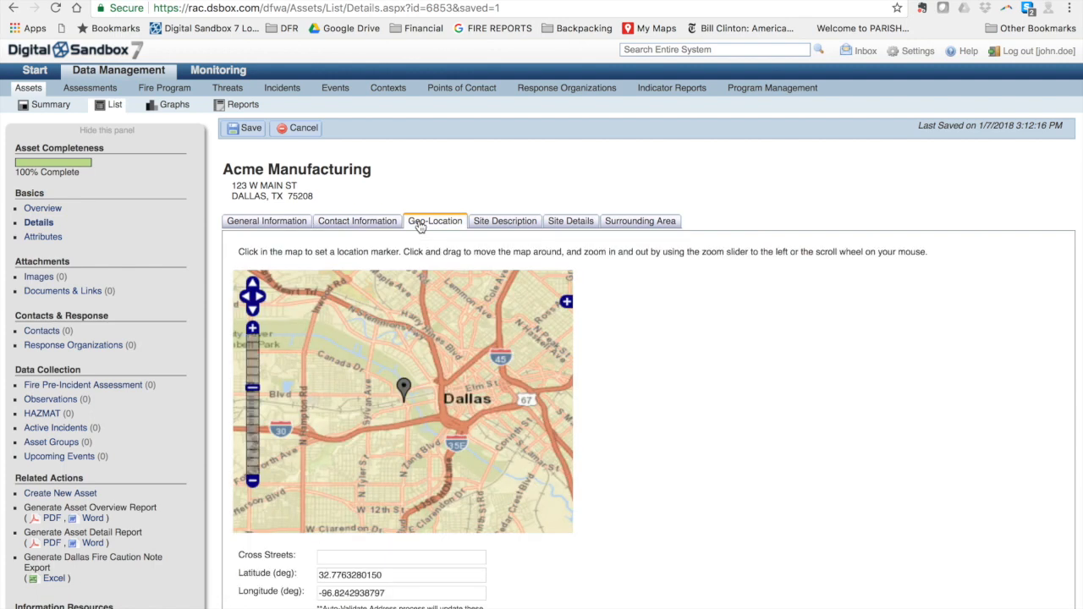
Step: Replace the street address with '123 Anywhere' on General Information and save the record
left_click(278, 228)
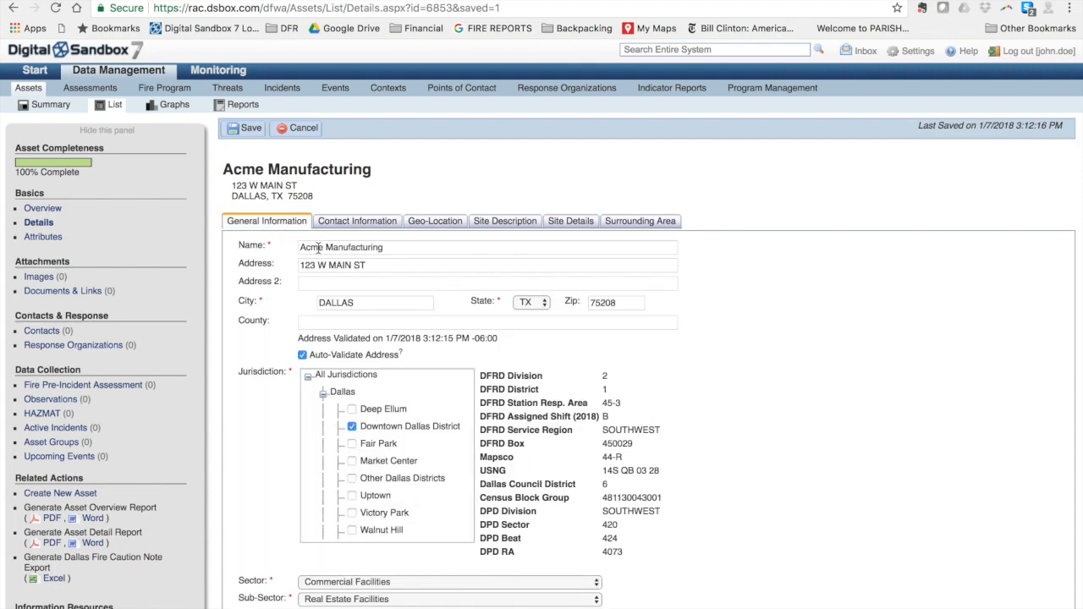
left_click(373, 265)
left_click_drag(373, 265, 294, 257)
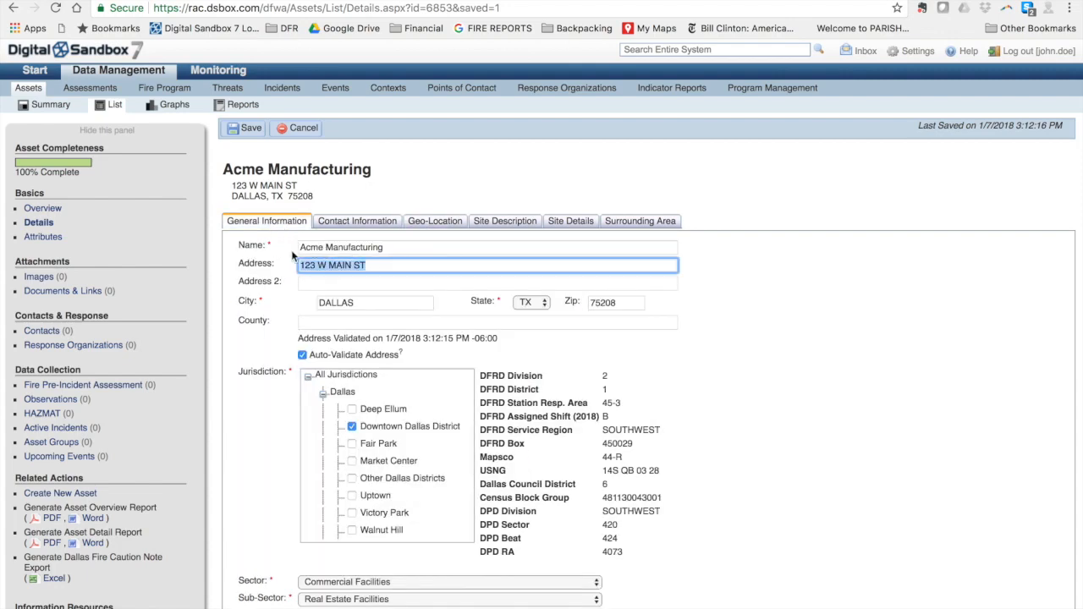
type("123")
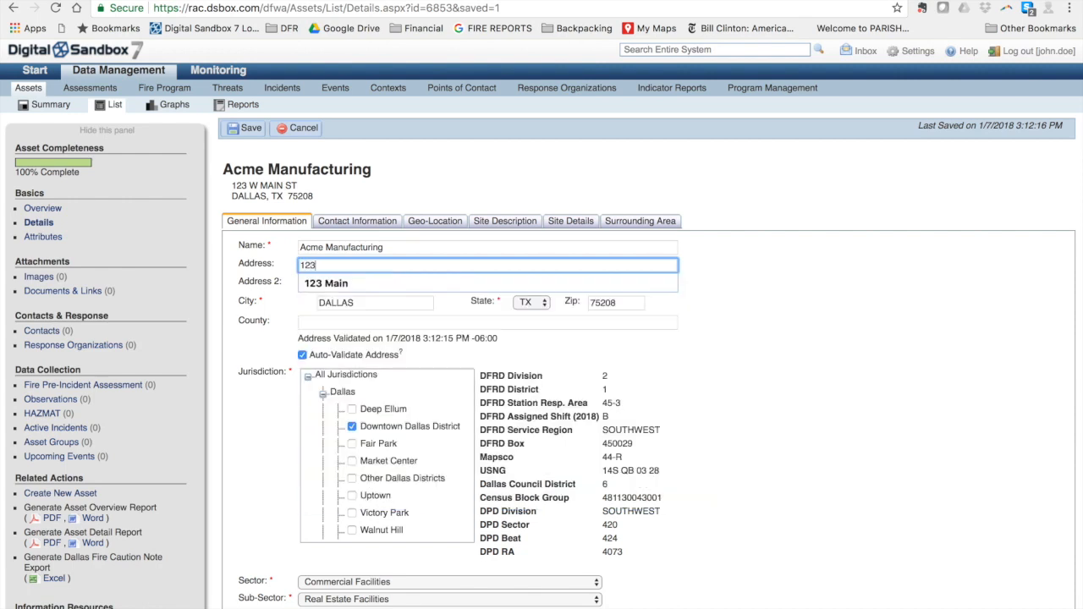
type(" Anywhere")
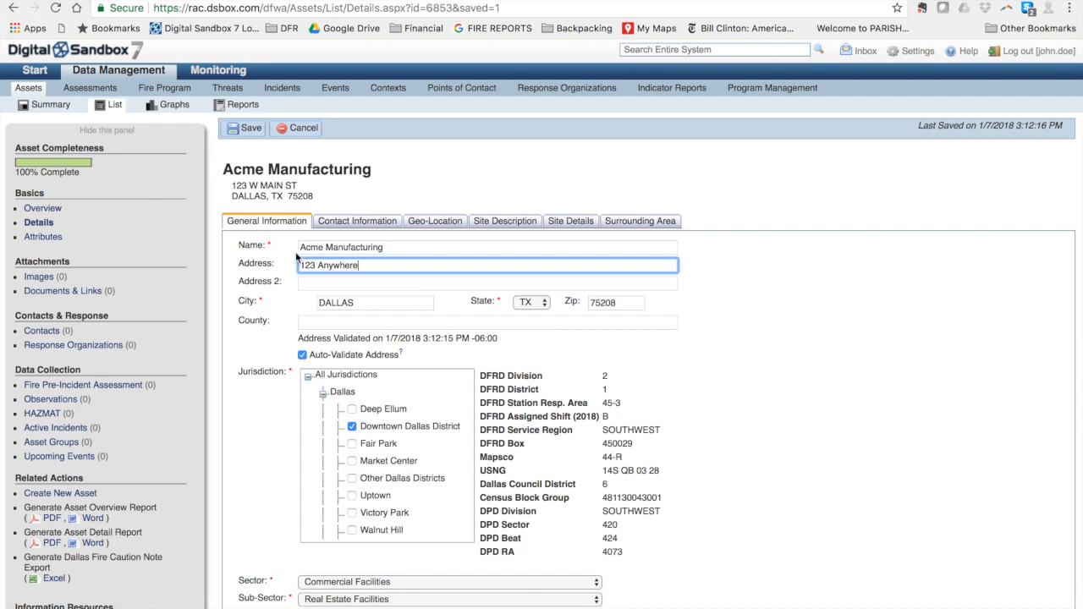
left_click(245, 129)
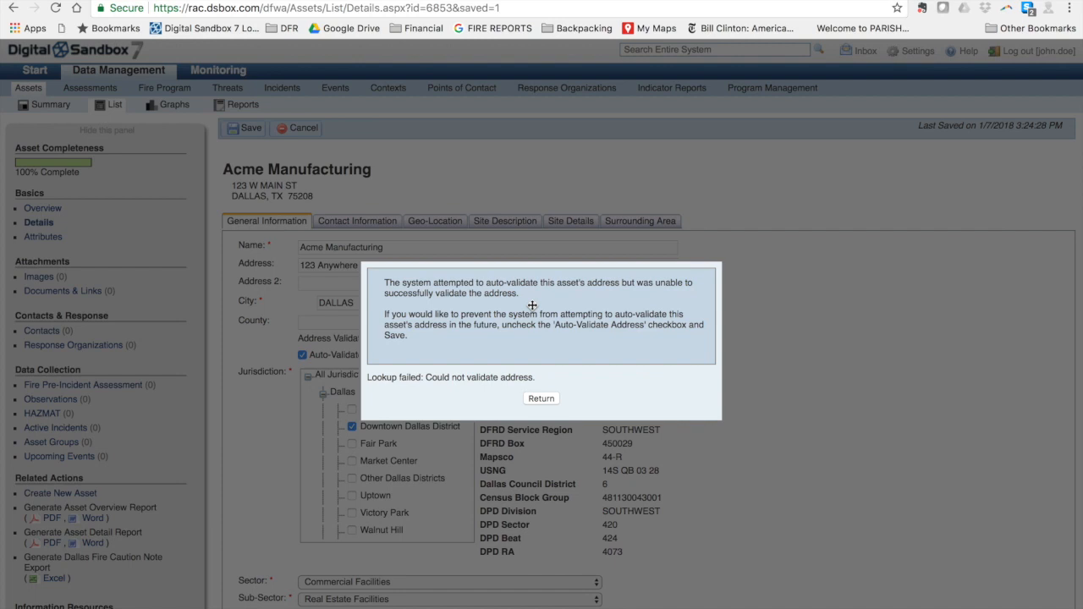
Step: Dismiss the address validation warning and uncheck Auto-Validate Address
left_click(538, 399)
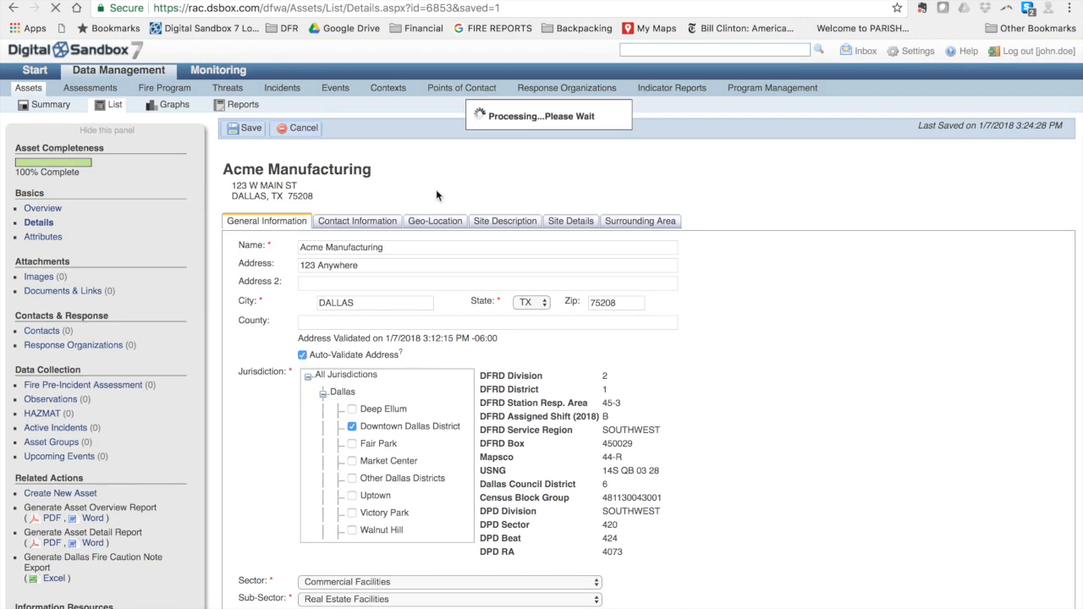
left_click(304, 355)
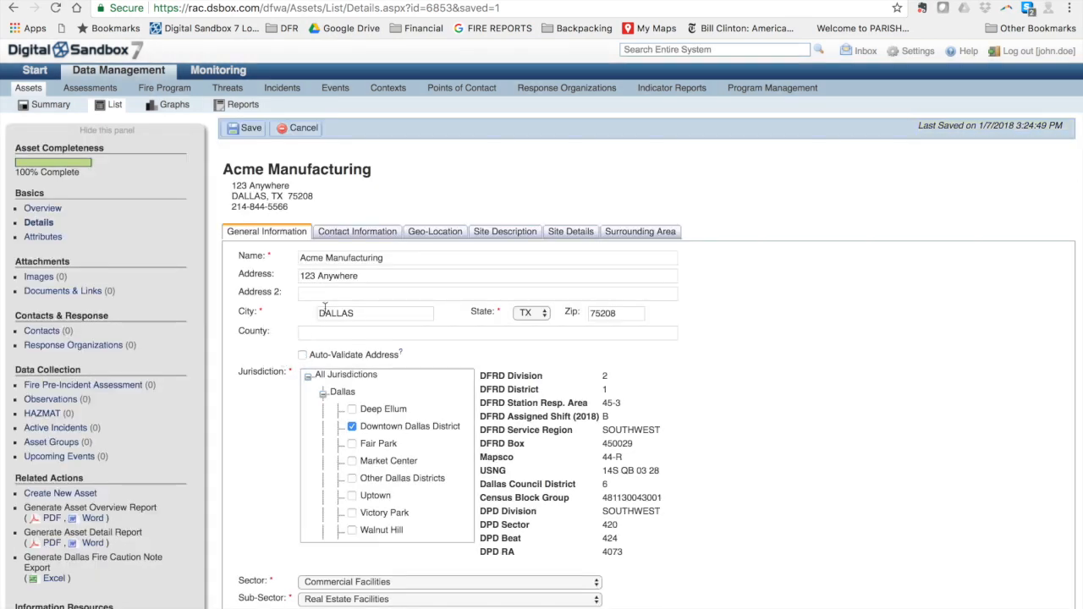
Step: Reopen the Geo-Location map and zoom in four levels onto downtown Dallas near Pegasus Plaza
left_click(431, 233)
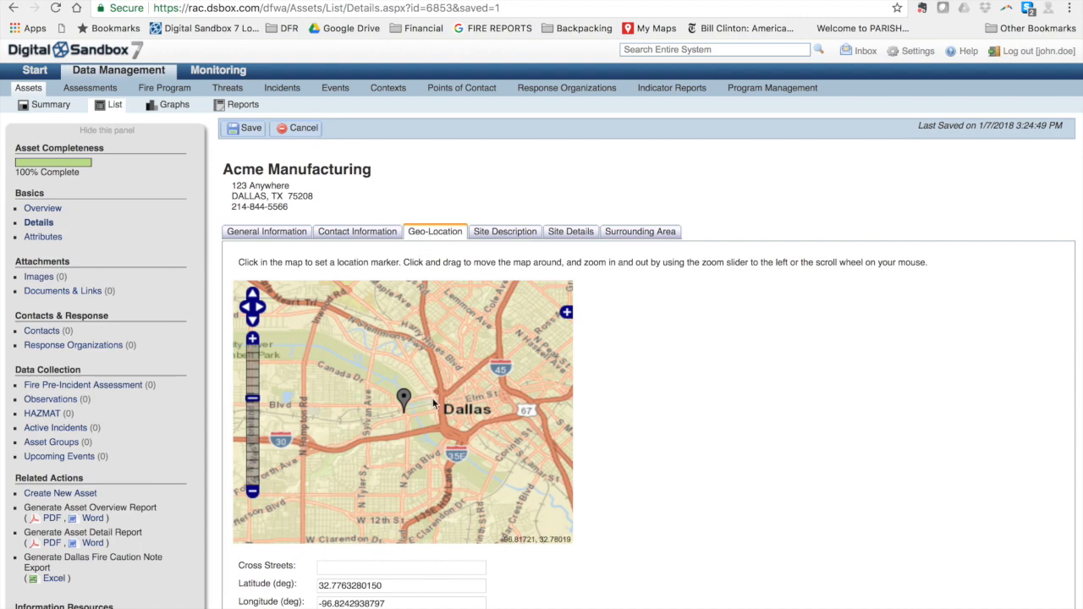
left_click_drag(471, 402, 351, 412)
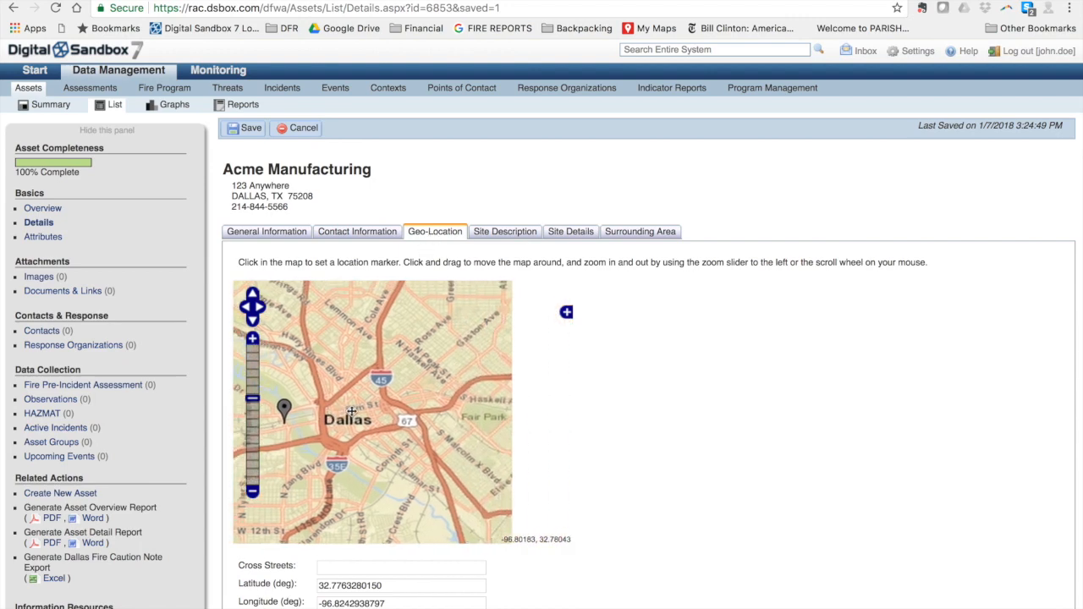
left_click(252, 338)
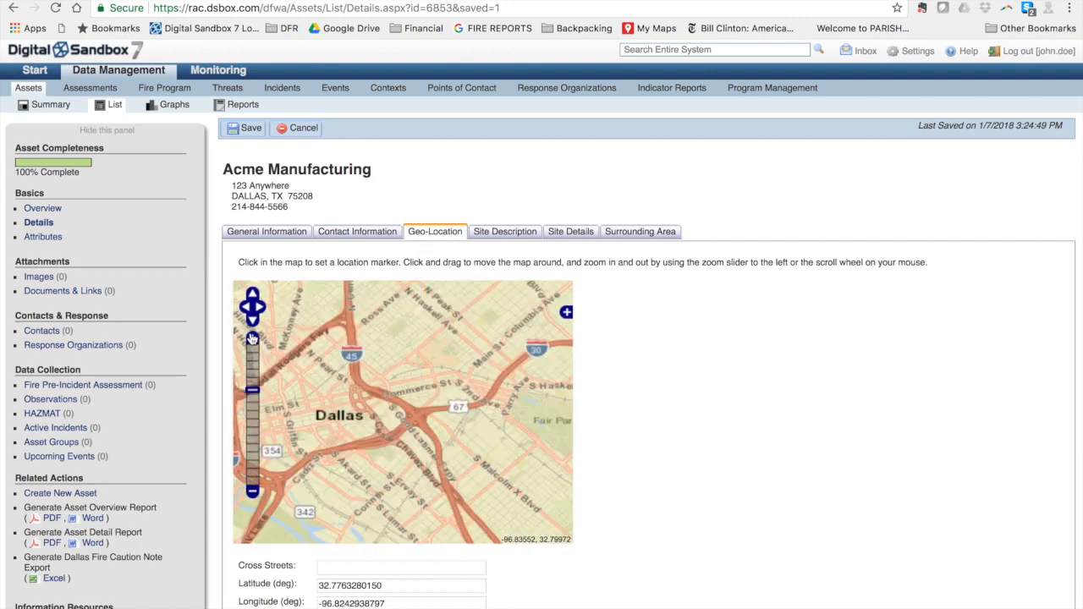
left_click_drag(351, 418, 454, 425)
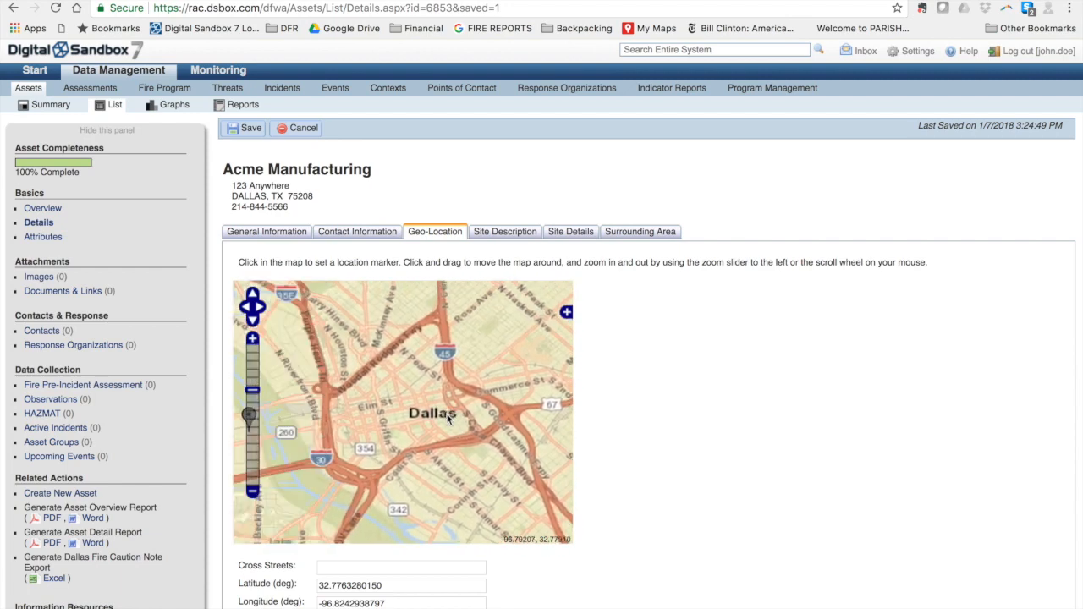
left_click(253, 339)
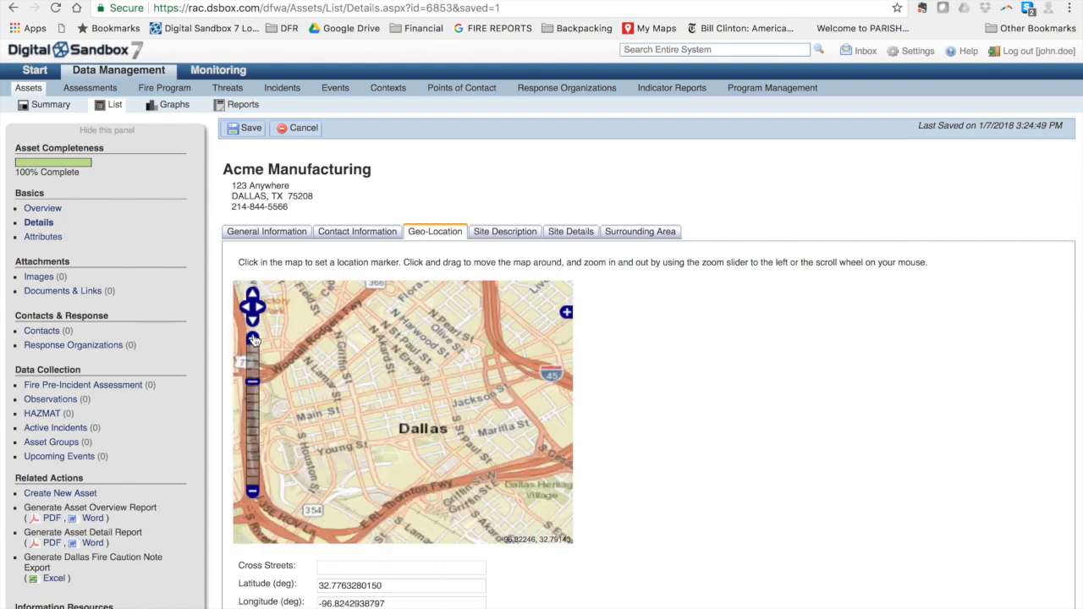
left_click(253, 339)
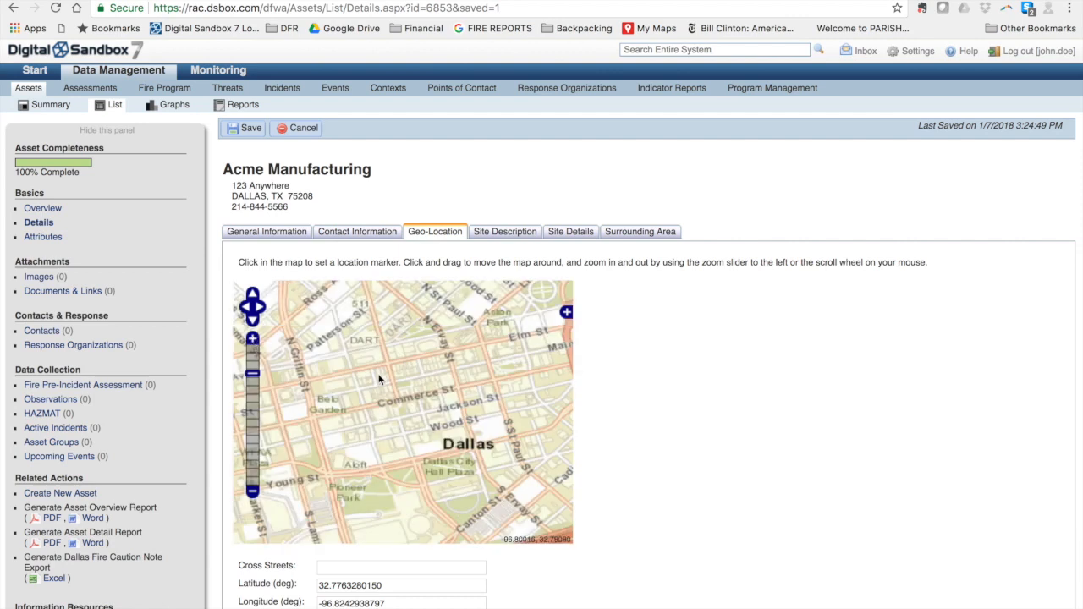
left_click_drag(380, 378, 418, 354)
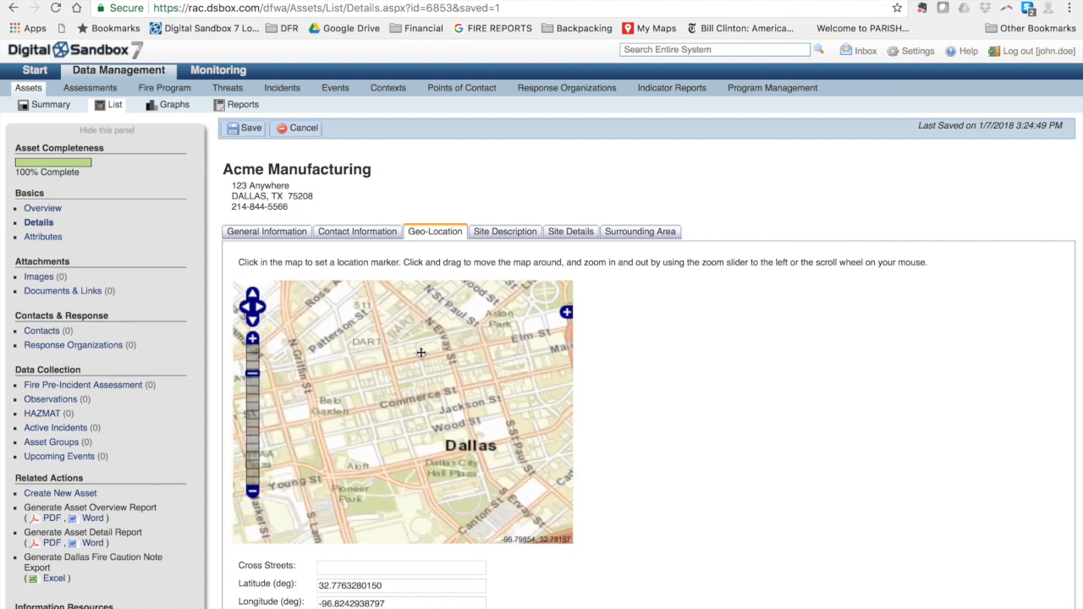
left_click(252, 339)
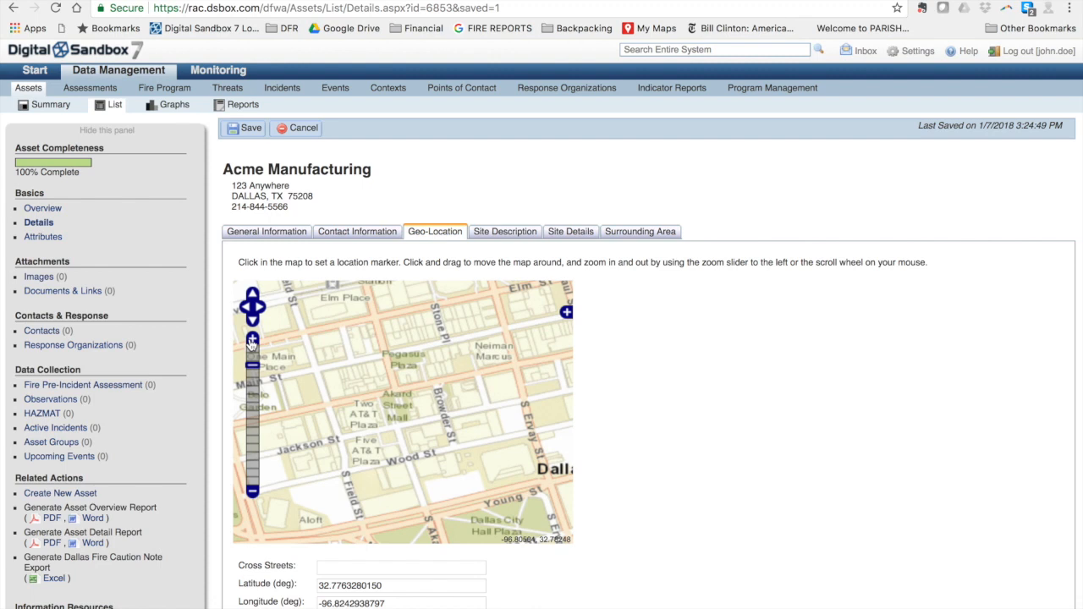
left_click_drag(402, 345, 447, 394)
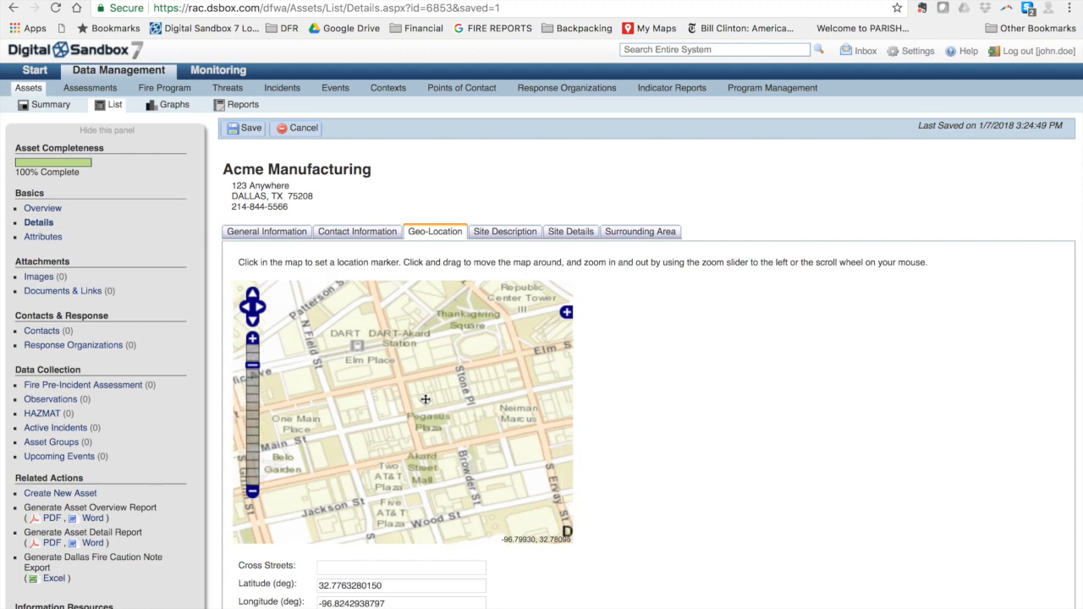
Step: Drop the location marker near Pegasus Plaza (32.78092, -96.79832) and save the record
left_click(472, 398)
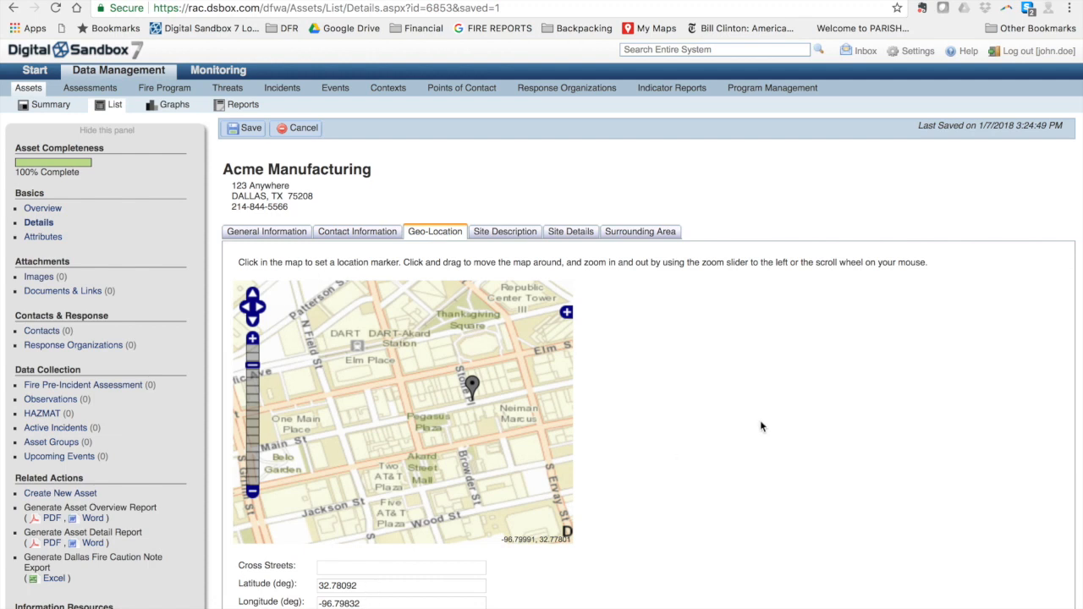
left_click(251, 131)
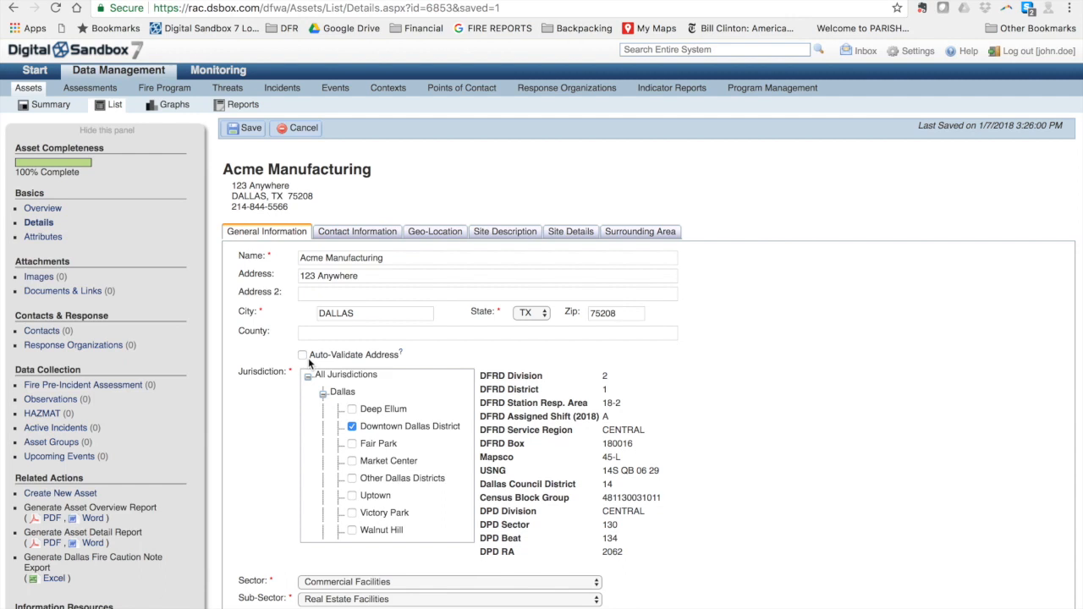
Step: Write the site description '8 story Type II flat roofed apartment complex.', then go to Site Details
left_click(504, 236)
left_click(418, 271)
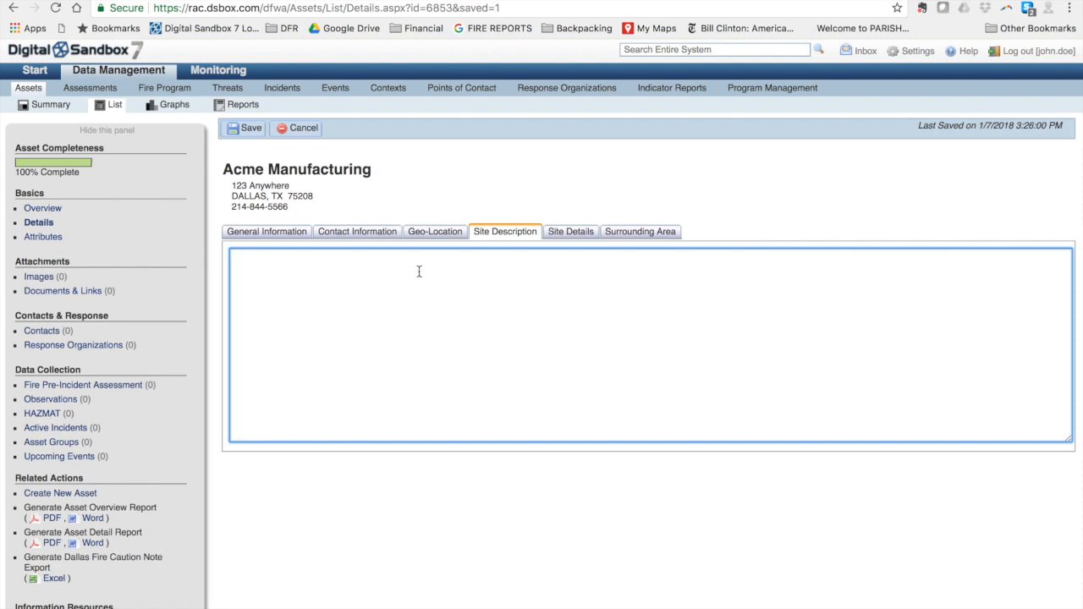
type("8 story apartment complex.")
left_click_drag(364, 258, 261, 253)
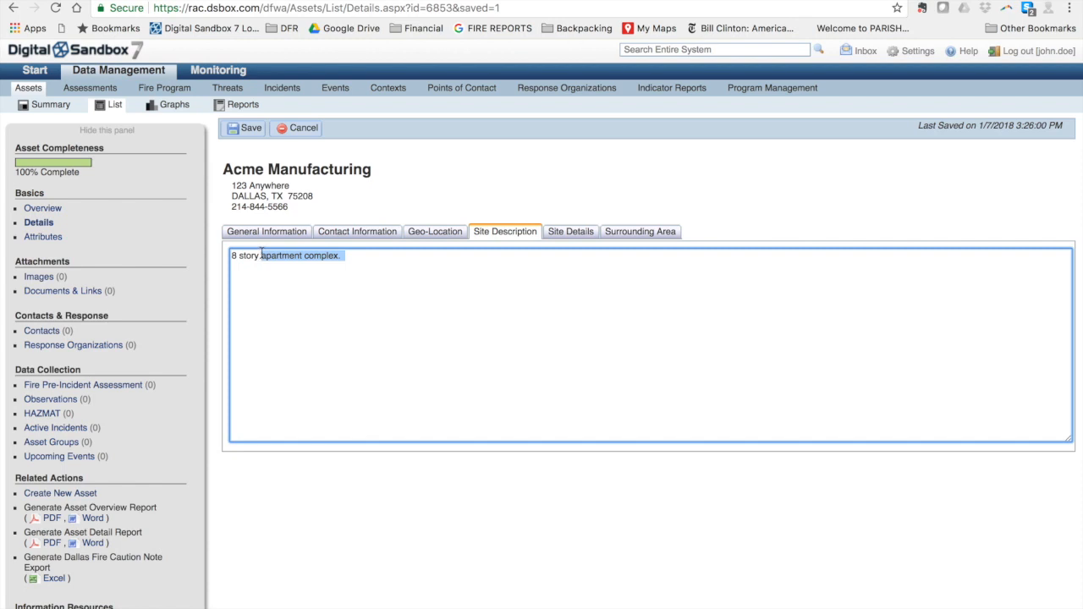
type("Type ")
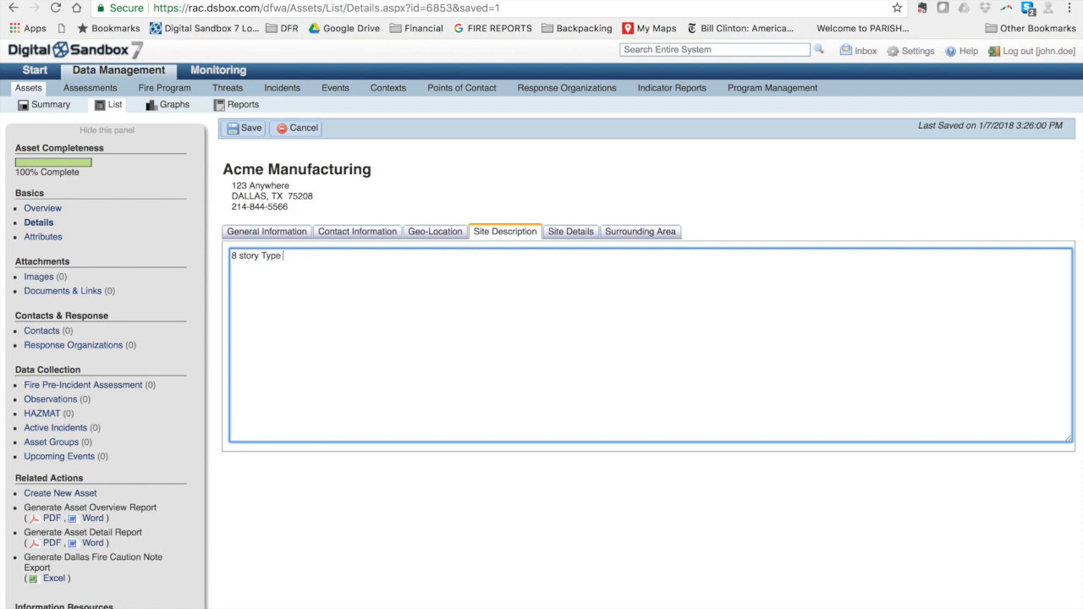
type("II flat roofed apartment complex.")
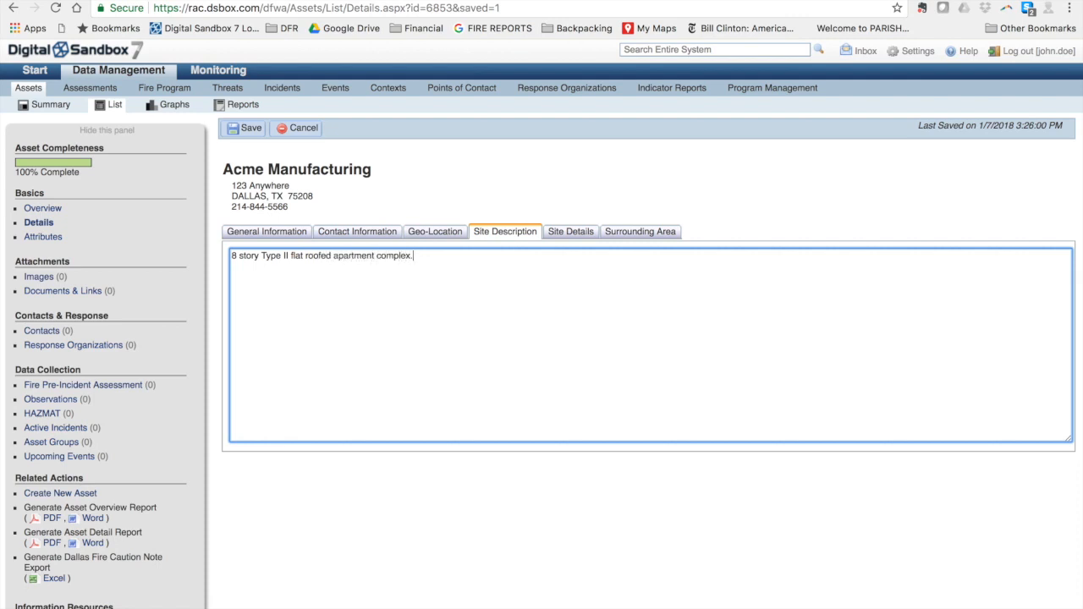
left_click(558, 233)
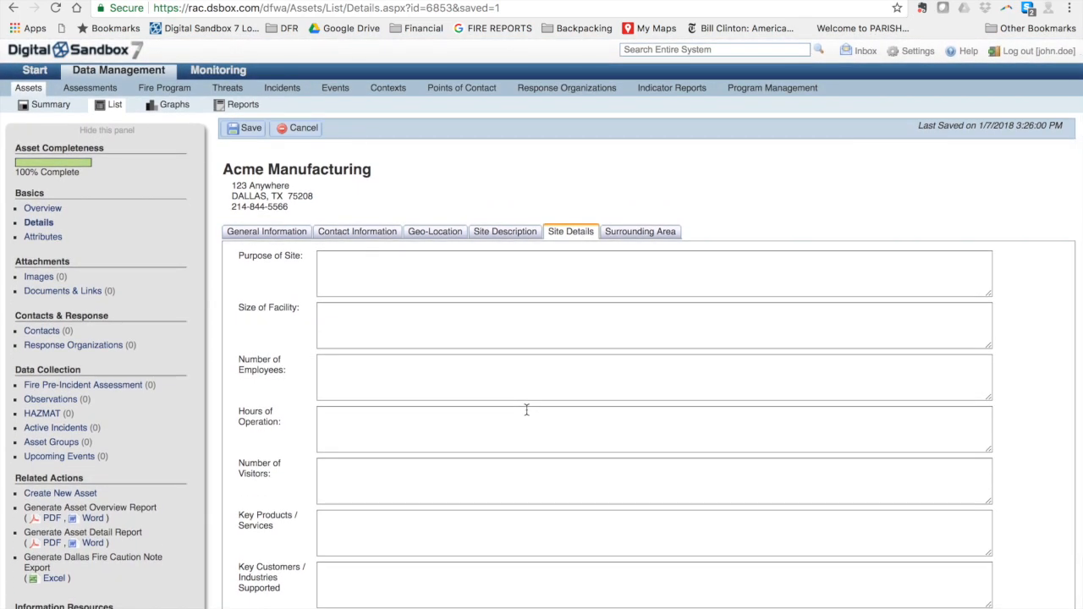
Step: Look through the Surrounding Area fields
left_click(638, 237)
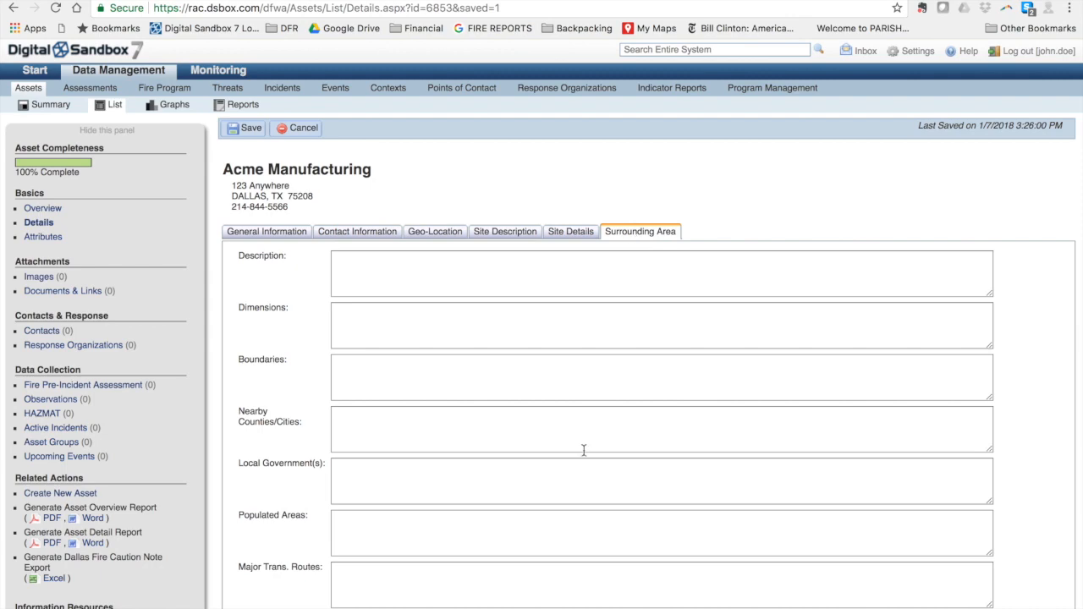
scroll(583, 450, "down", 5)
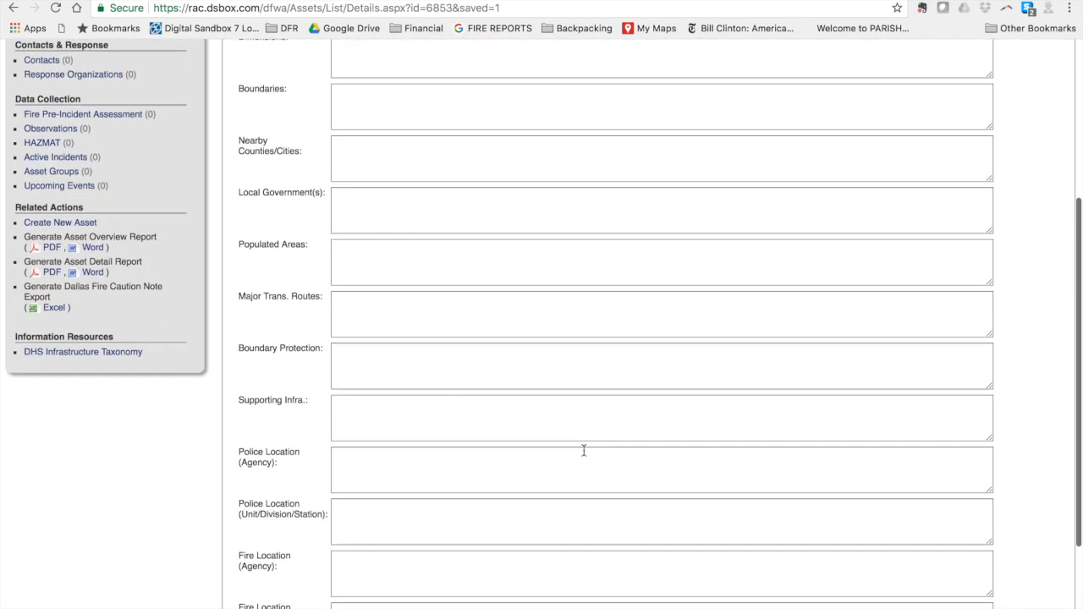
scroll(583, 450, "down", 1)
scroll(583, 450, "down", 1)
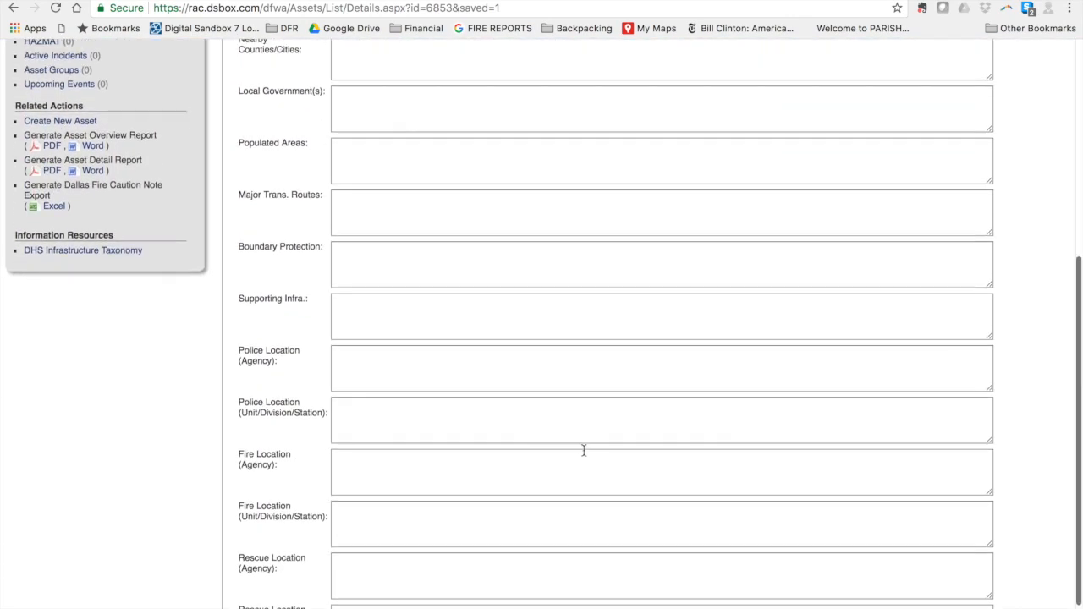
scroll(583, 450, "up", 10)
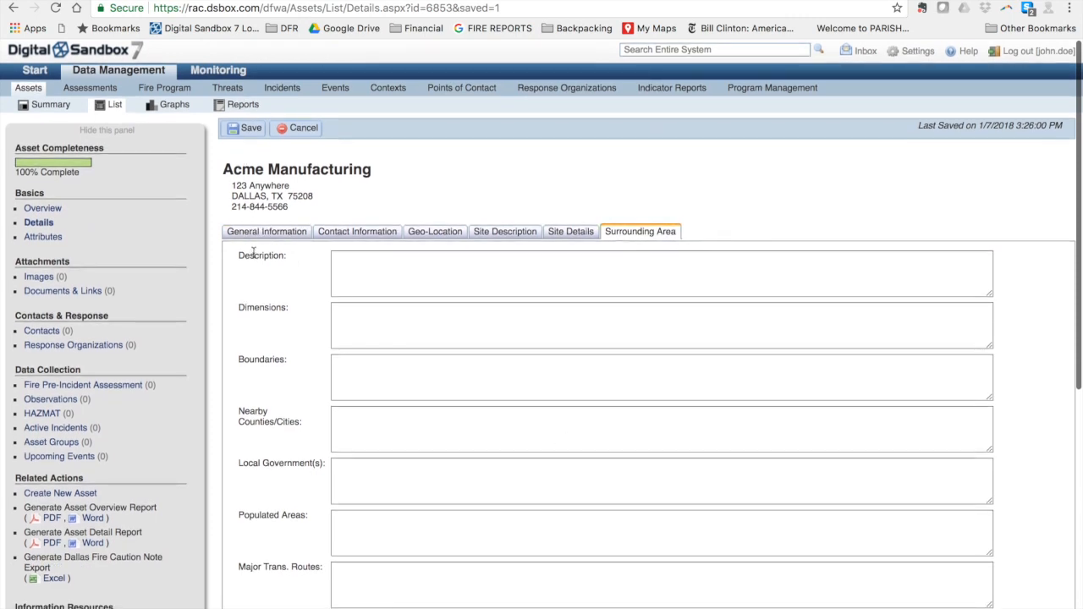
Step: Save the record from General Information and review the saved page at 100% completeness
left_click(266, 231)
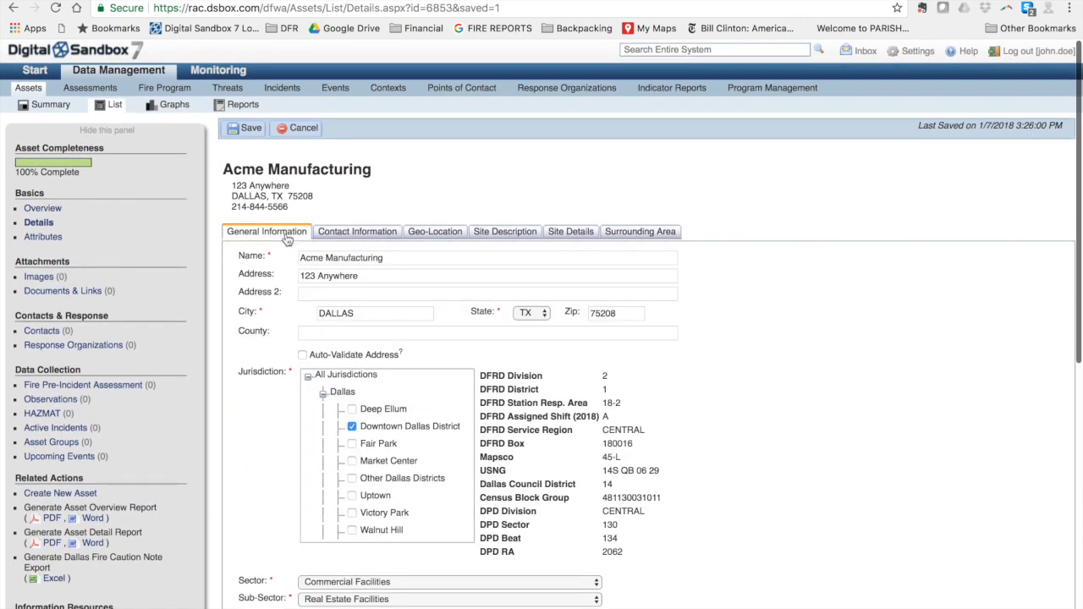
left_click(245, 132)
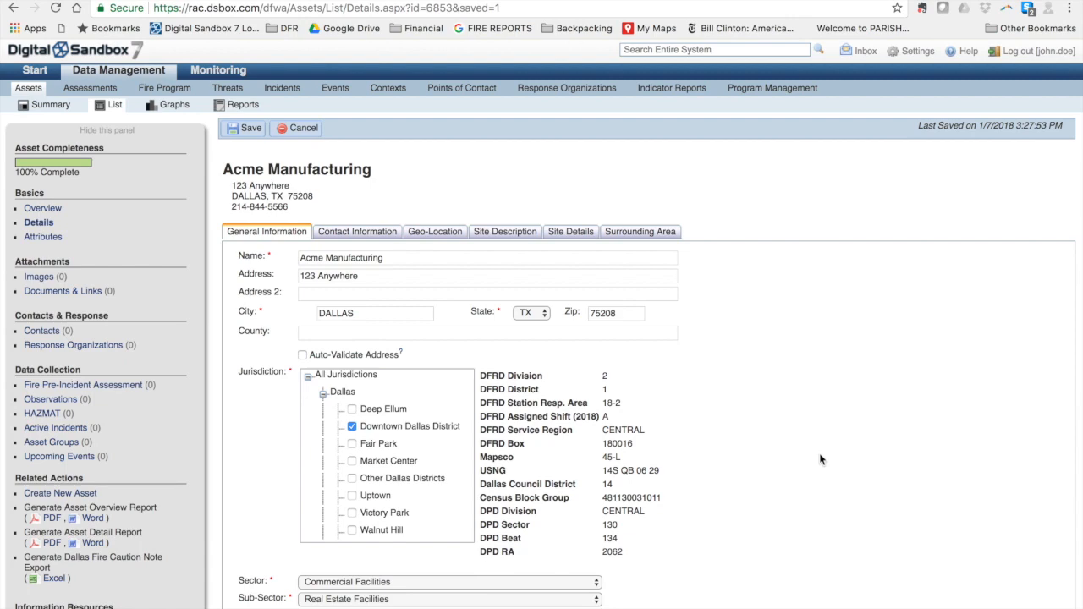
scroll(819, 459, "down", 5)
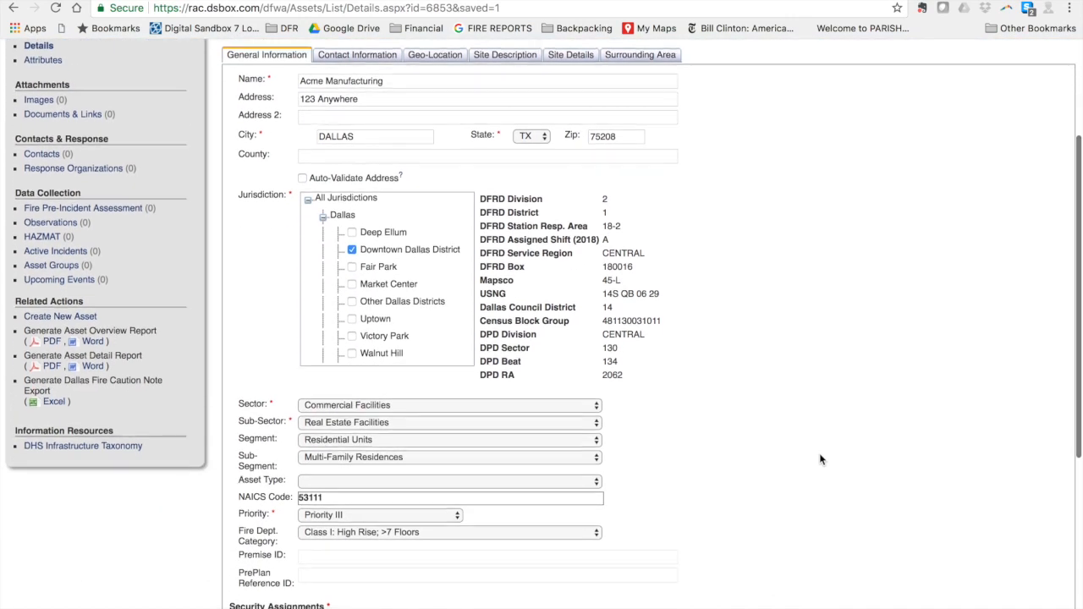
scroll(819, 459, "down", 4)
scroll(819, 459, "up", 6)
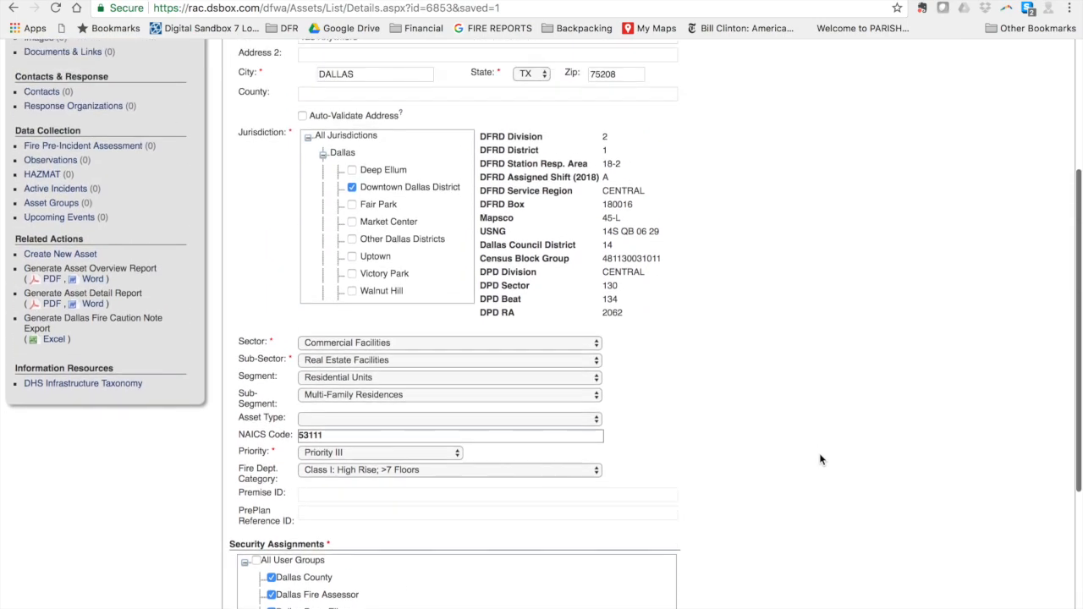
scroll(819, 459, "up", 3)
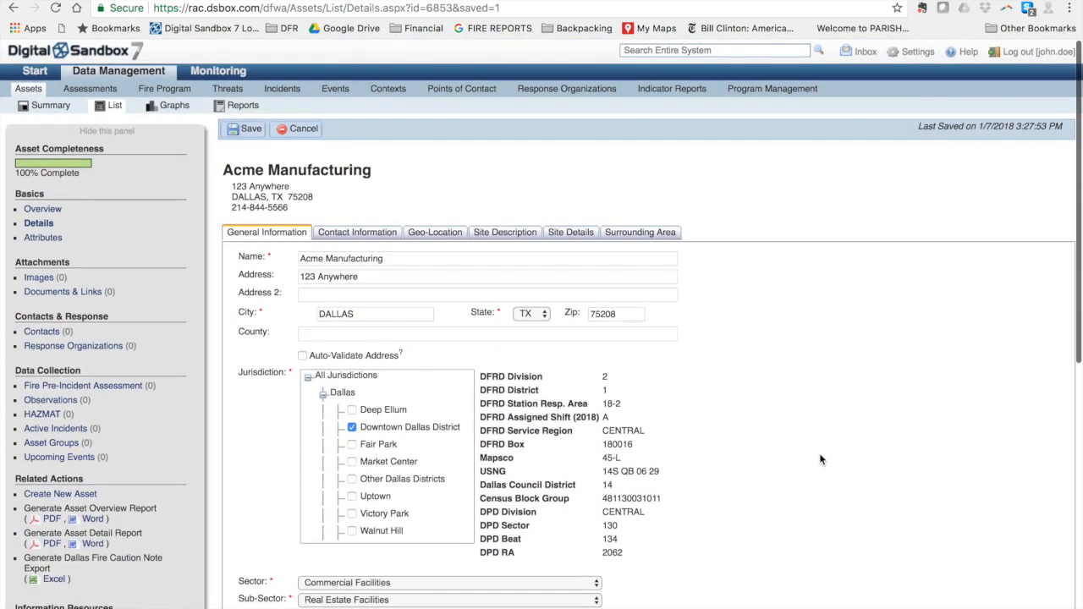